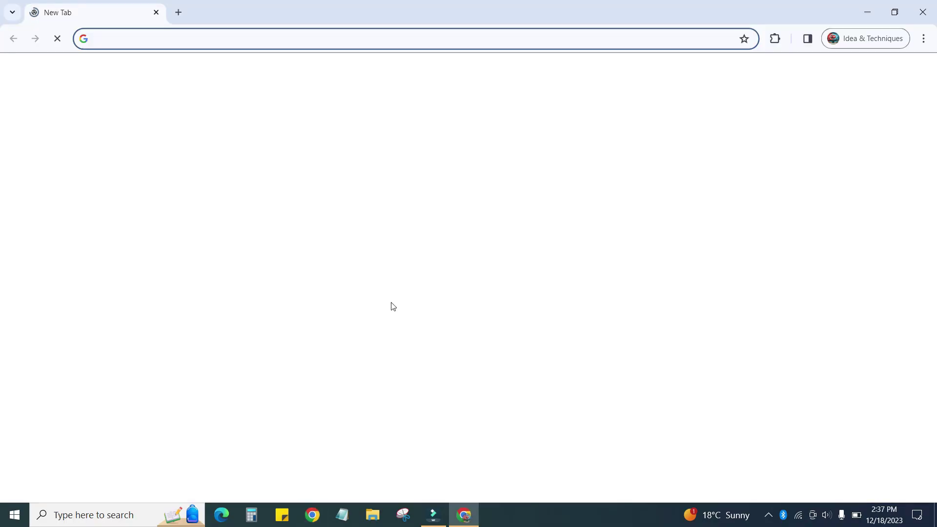
Search Google for "download nepali traditional unicode".
{"action": "left_click", "coordinate": [338, 247]}
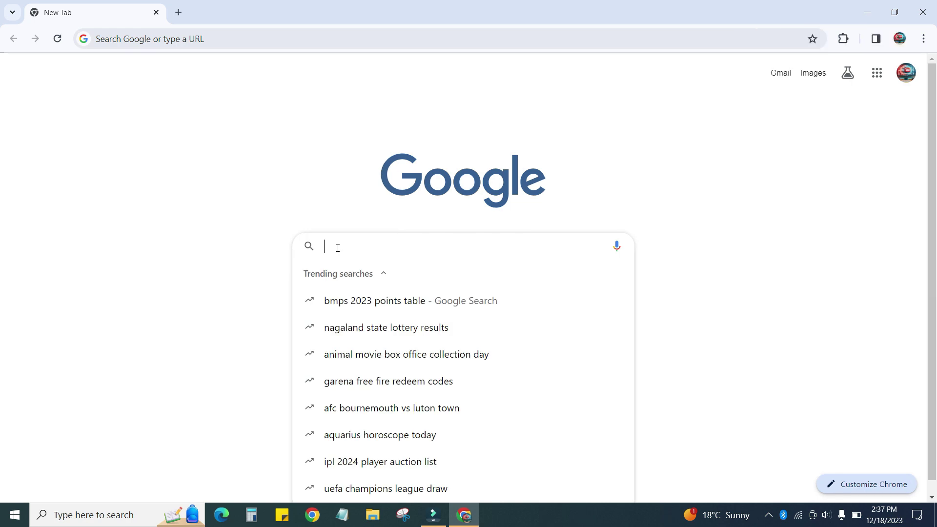
{"action": "type", "text": "download "}
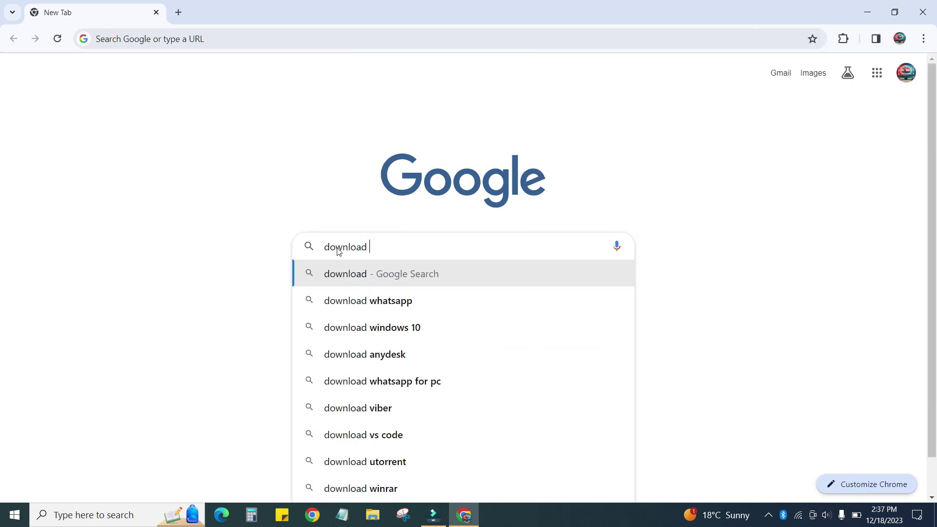
{"action": "type", "text": "nepali tr"}
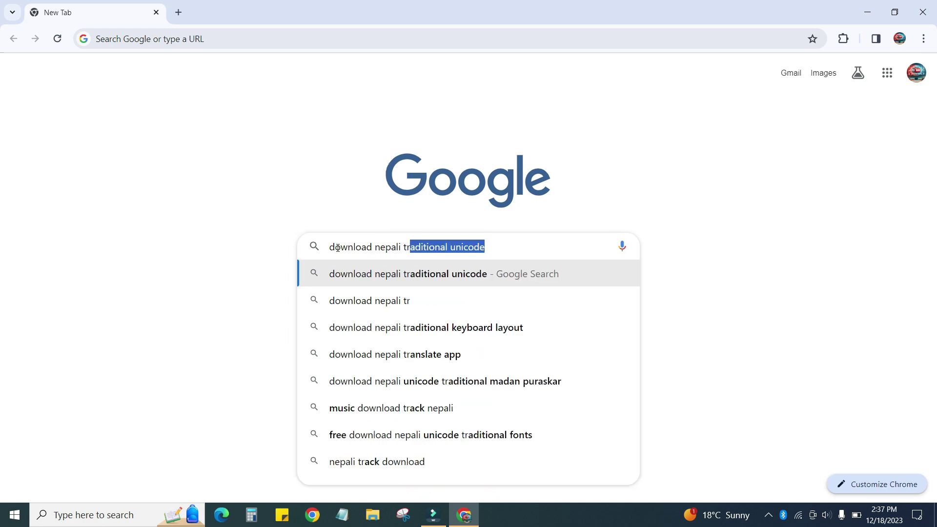
{"action": "type", "text": "adition"}
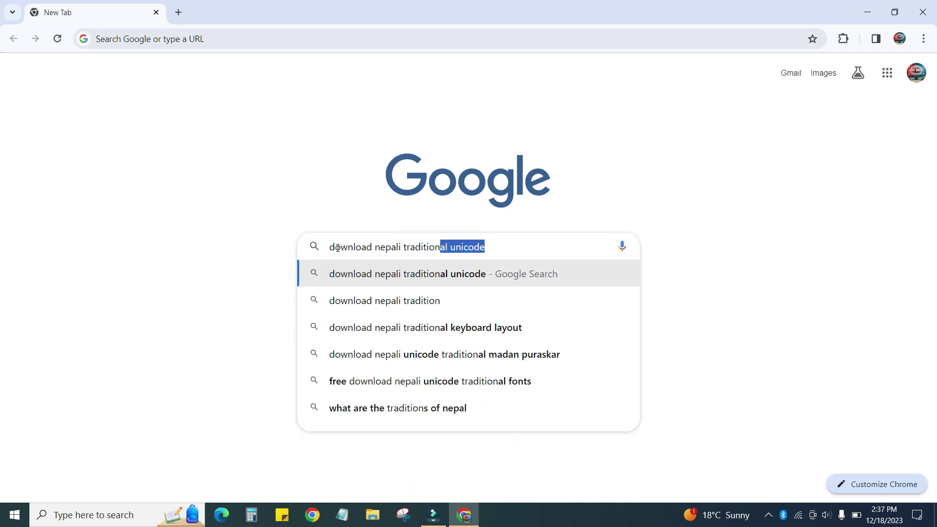
{"action": "type", "text": "al unicode"}
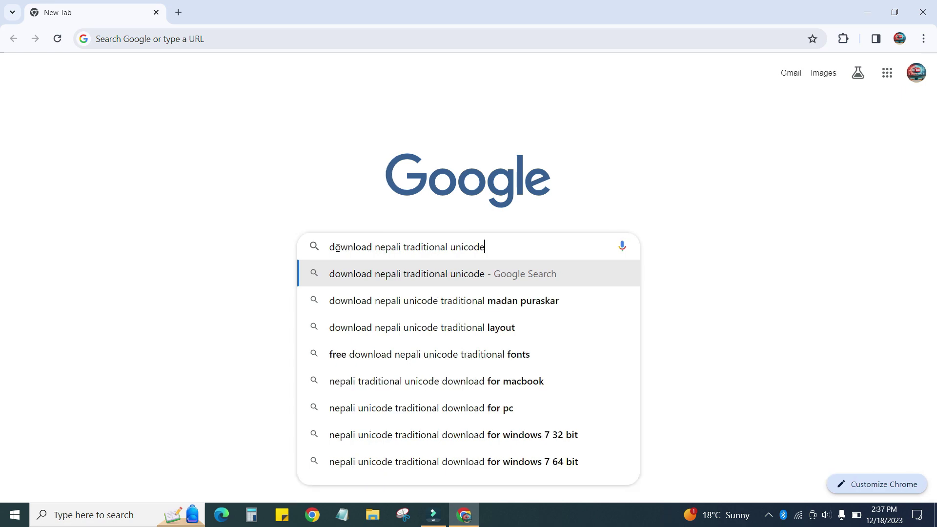
{"action": "key", "text": "Return"}
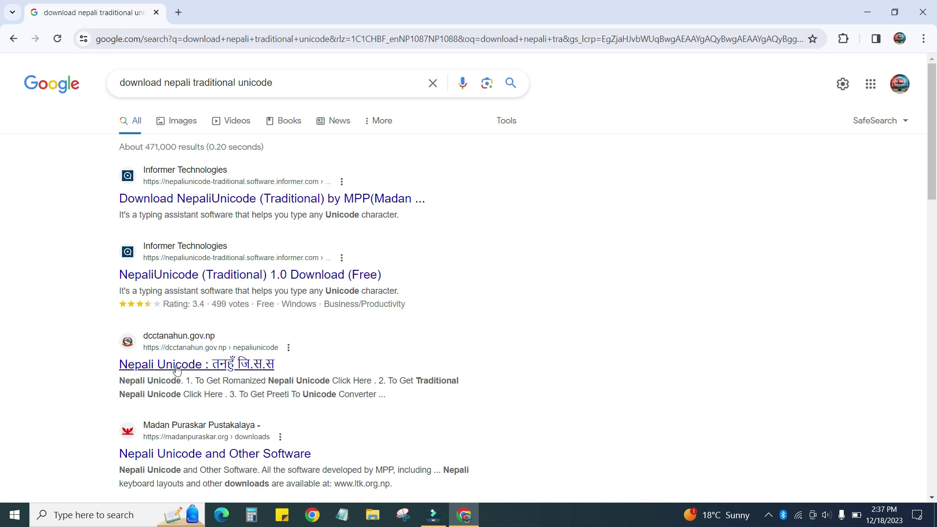
Open the Language Technology Kendra Download result and go to its Nepali Unicode Traditional entry.
{"action": "scroll", "coordinate": [94, 408], "scroll_direction": "down", "scroll_amount": 5}
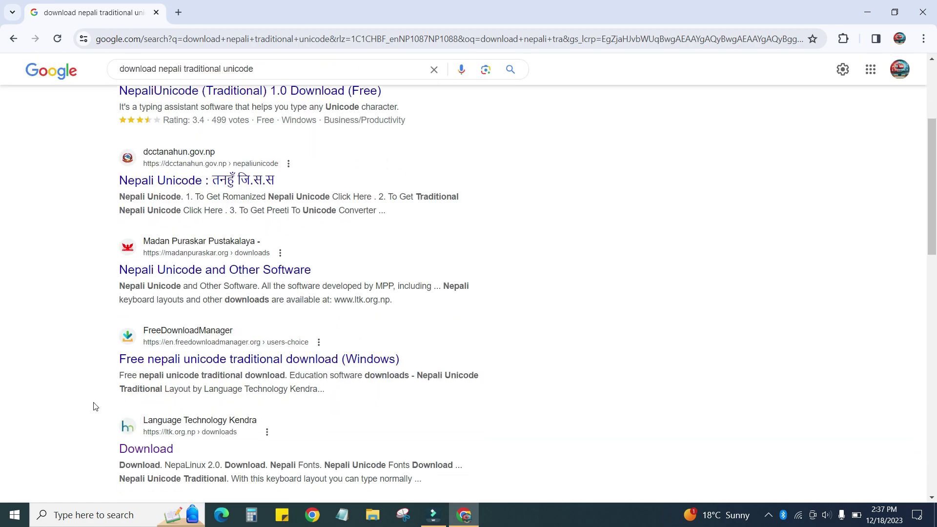
{"action": "mouse_move", "coordinate": [110, 369]}
{"action": "left_mouse_down"}
{"action": "mouse_move", "coordinate": [233, 372]}
{"action": "mouse_move", "coordinate": [118, 376]}
{"action": "left_mouse_up"}
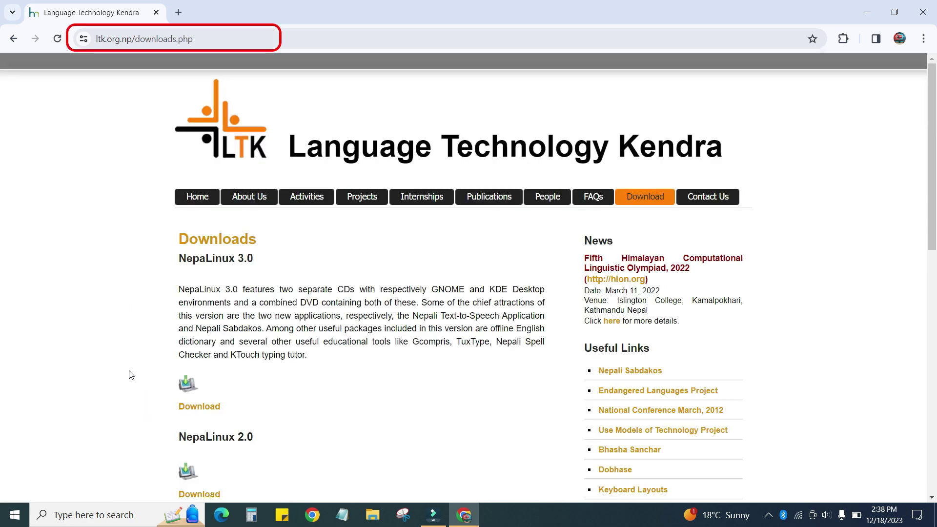
{"action": "scroll", "coordinate": [228, 374], "scroll_direction": "down", "scroll_amount": 8}
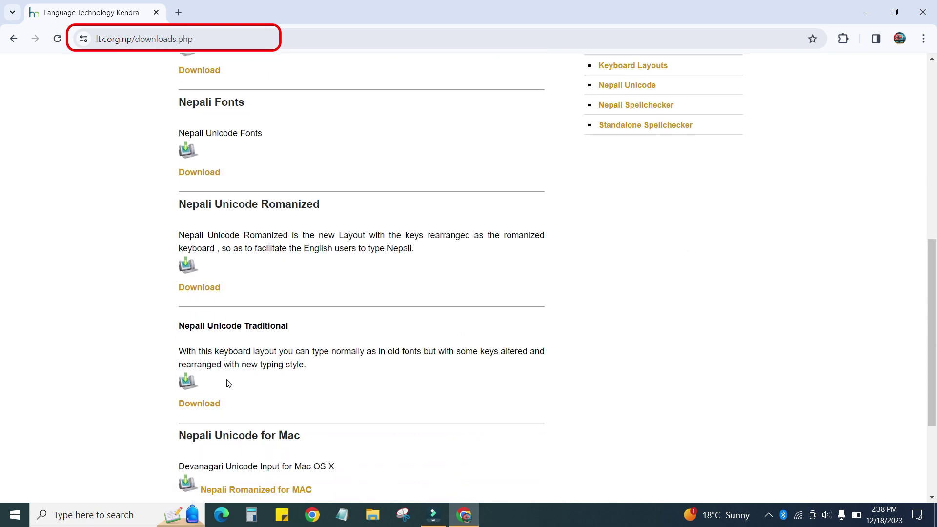
Examine the Nepali Unicode Traditional entry and the separate Nepali Unicode for Mac entry by highlighting their headings.
{"action": "left_click_drag", "start_coordinate": [174, 330], "coordinate": [304, 325]}
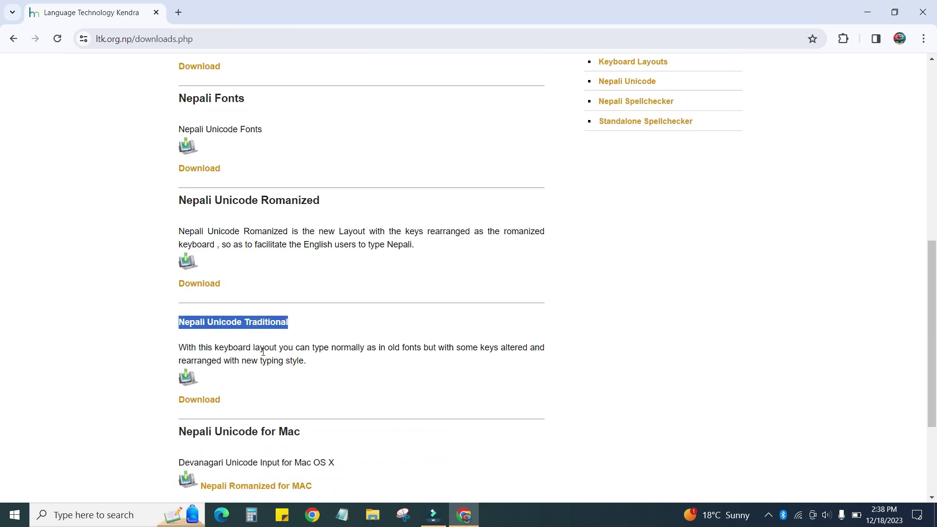
{"action": "scroll", "coordinate": [258, 353], "scroll_direction": "down", "scroll_amount": 1}
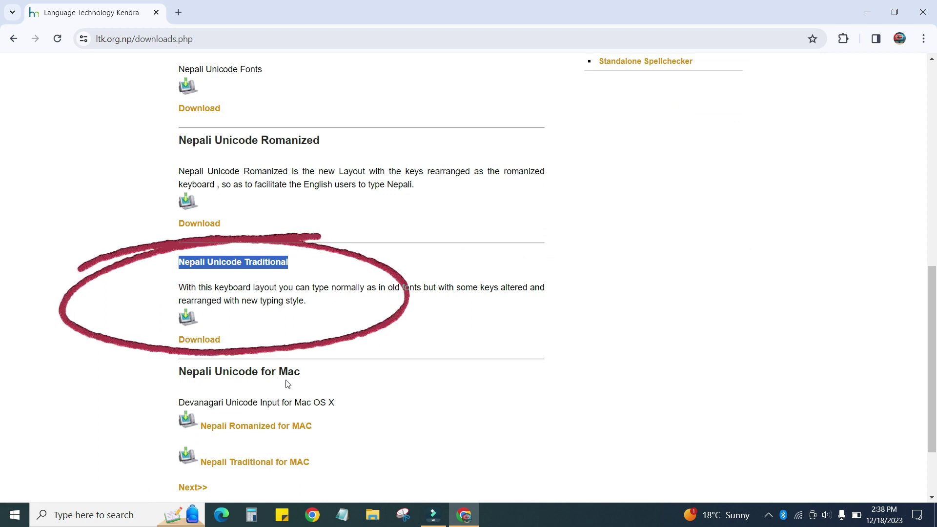
{"action": "left_click_drag", "start_coordinate": [303, 372], "coordinate": [191, 368]}
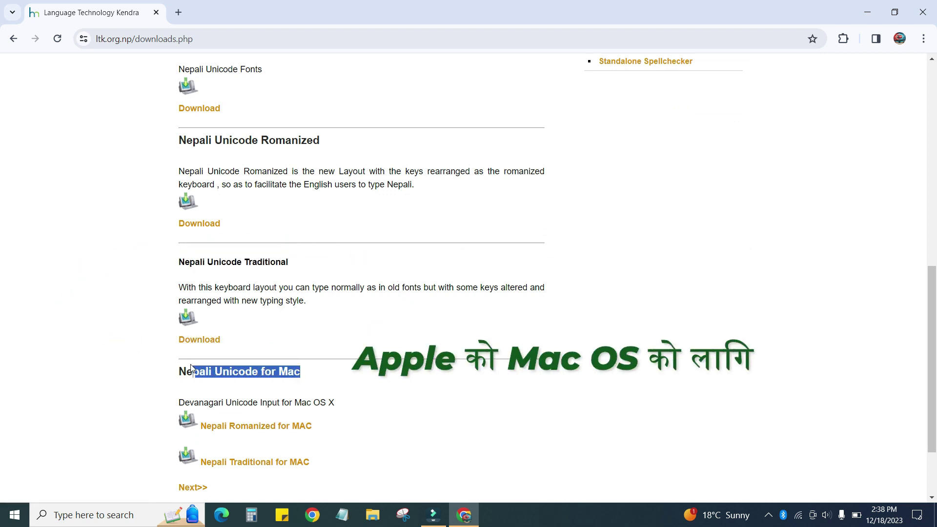
{"action": "left_click", "coordinate": [103, 317]}
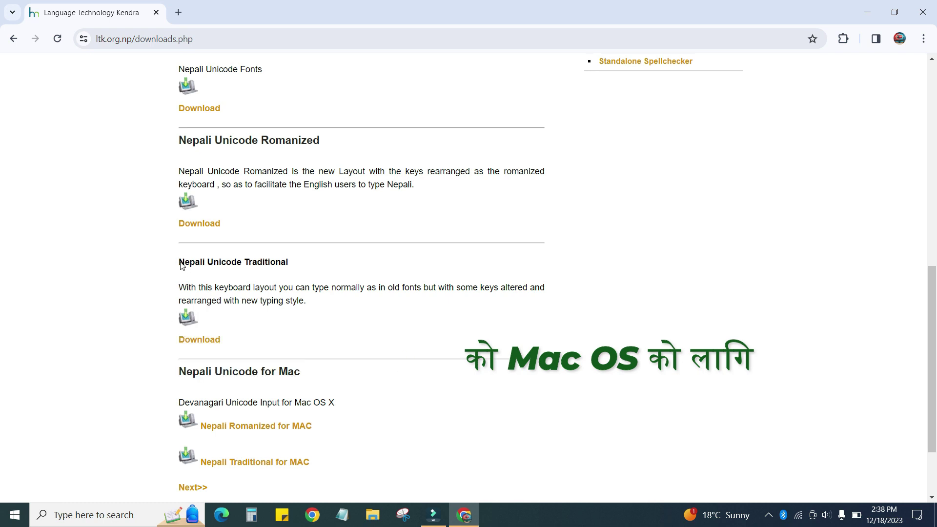
{"action": "left_click_drag", "start_coordinate": [179, 262], "coordinate": [292, 268]}
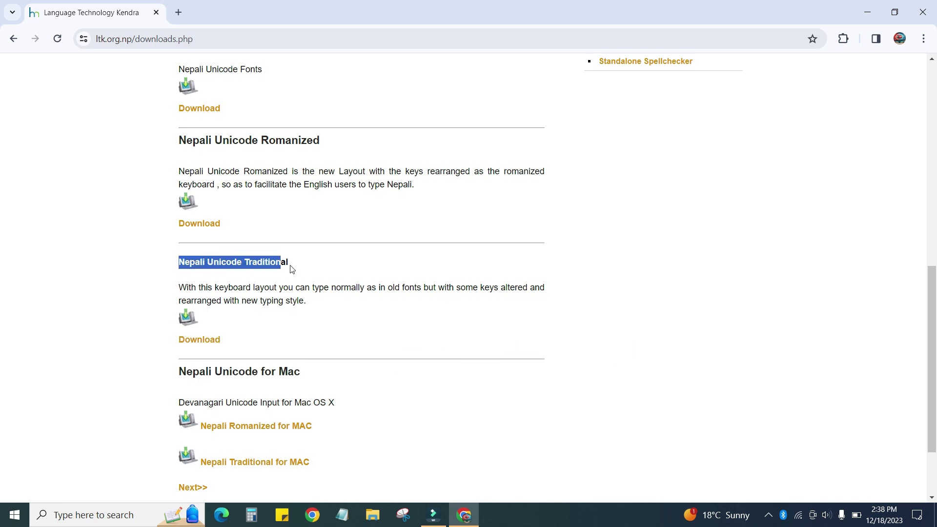
Download the Nepali Unicode Traditional package as Traditional.zip to the Downloads folder, adding the duplicate with a numbered file name, and dismiss the completion dialog.
{"action": "left_click", "coordinate": [197, 341]}
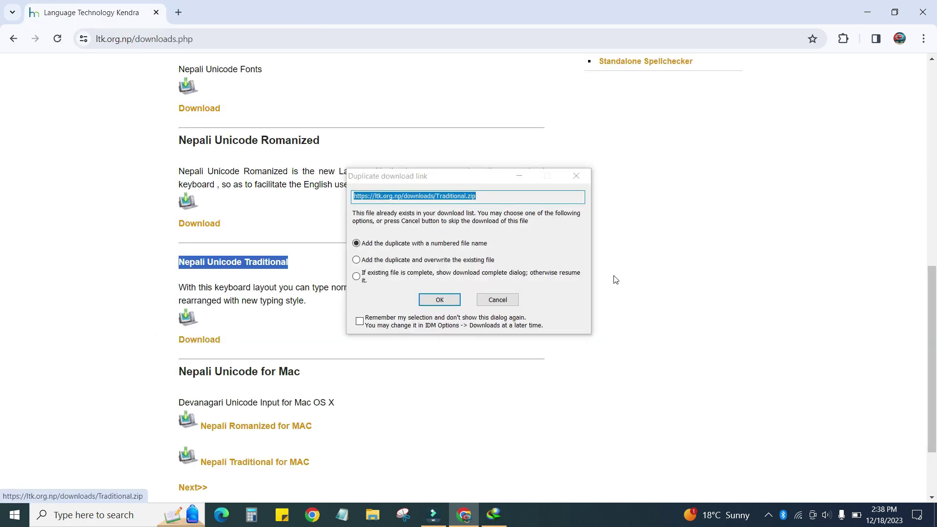
{"action": "left_click", "coordinate": [439, 300]}
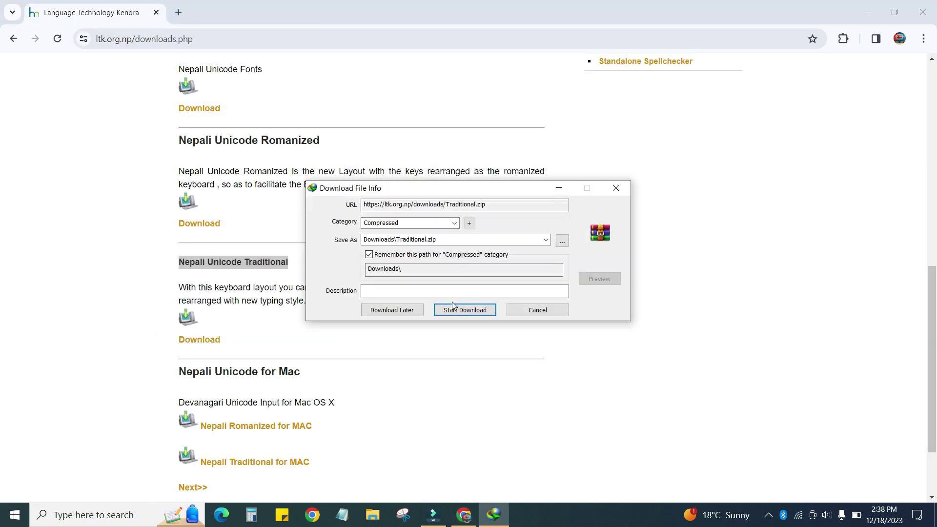
{"action": "left_click", "coordinate": [465, 311]}
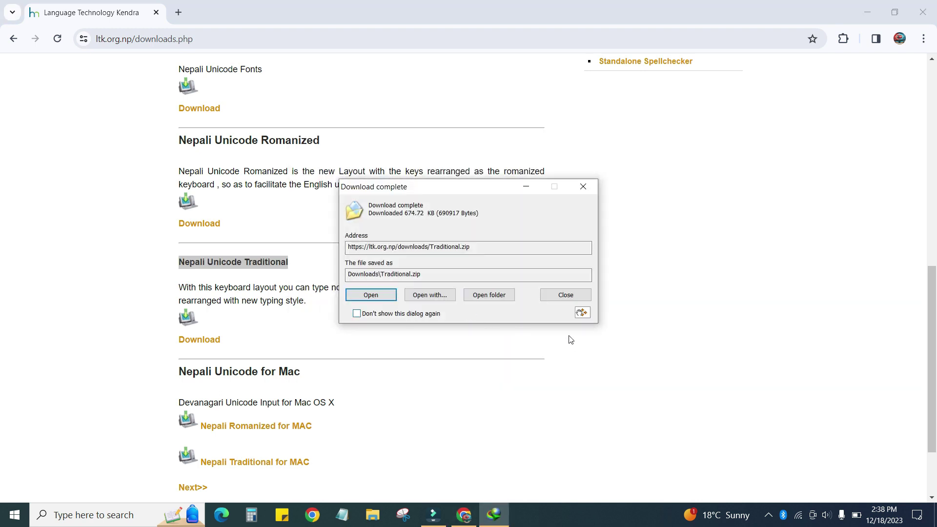
{"action": "left_click", "coordinate": [566, 295]}
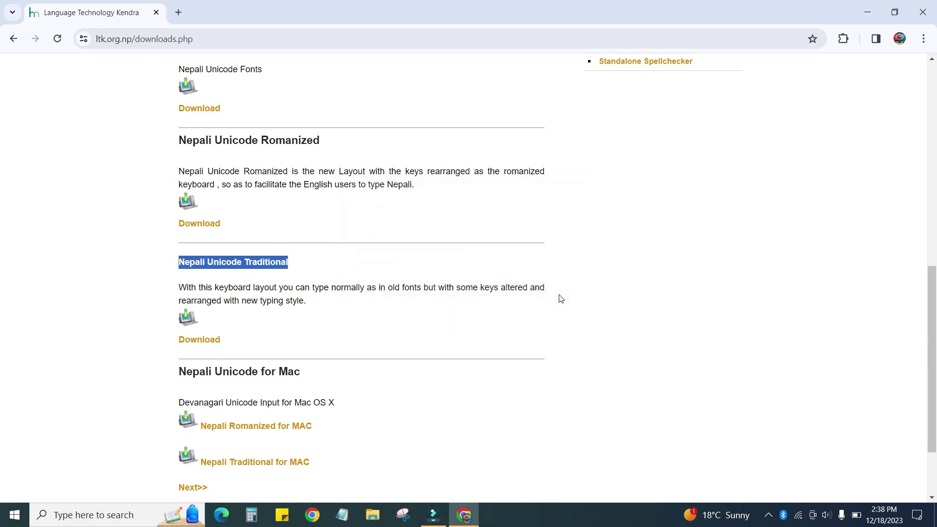
Minimize the browser and open the Downloads folder in File Explorer from This PC.
{"action": "left_click", "coordinate": [865, 21]}
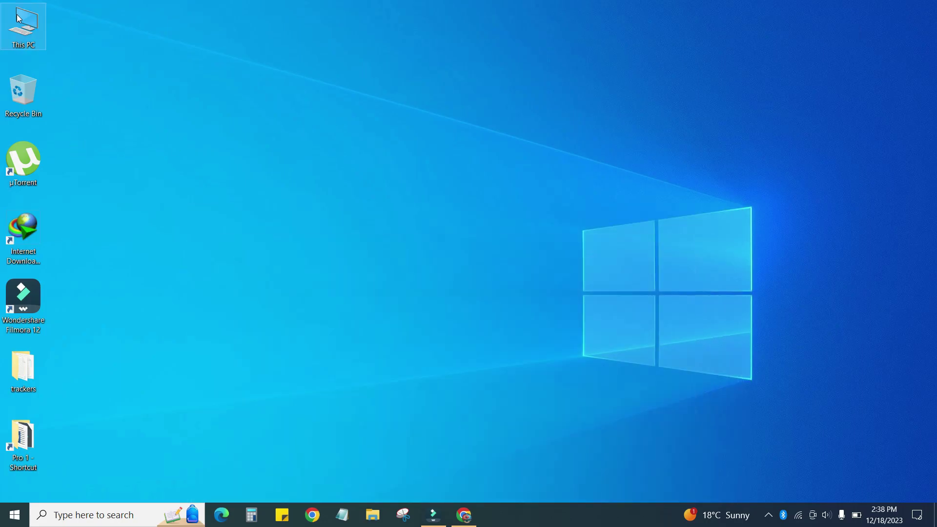
{"action": "double_click", "coordinate": [17, 18]}
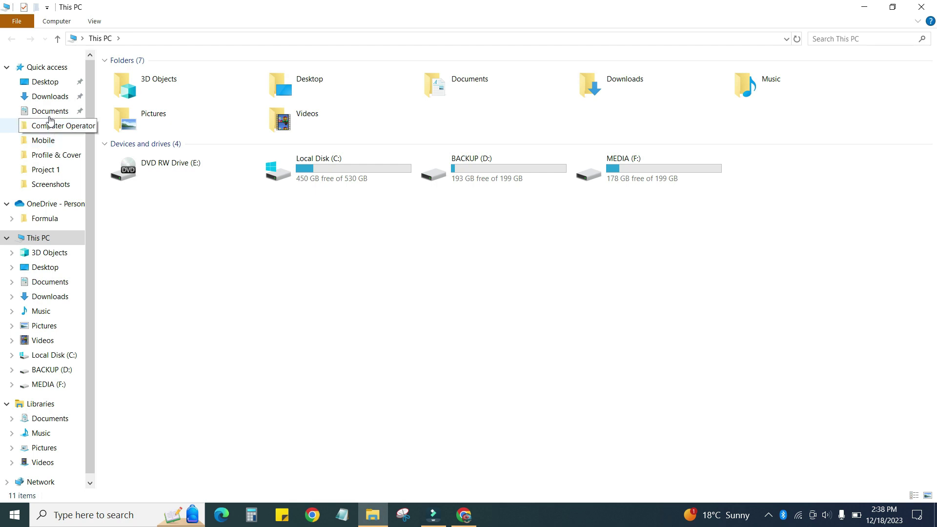
{"action": "left_click", "coordinate": [50, 97]}
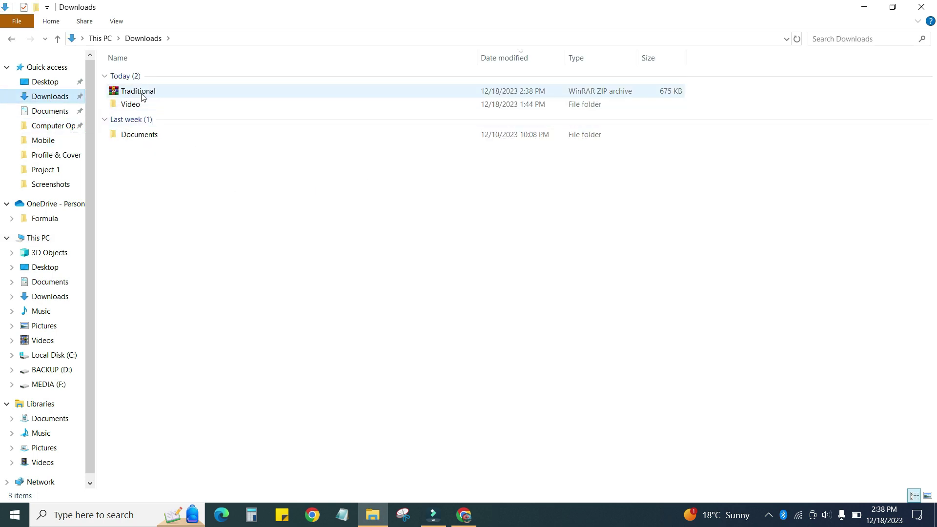
Extract the Traditional ZIP archive directly into the Downloads folder.
{"action": "left_click", "coordinate": [138, 92]}
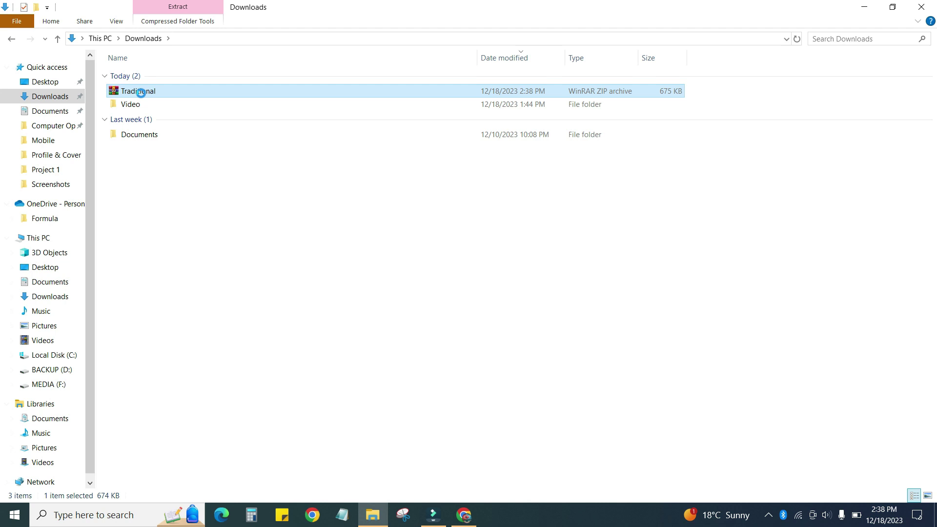
{"action": "right_click", "coordinate": [141, 93]}
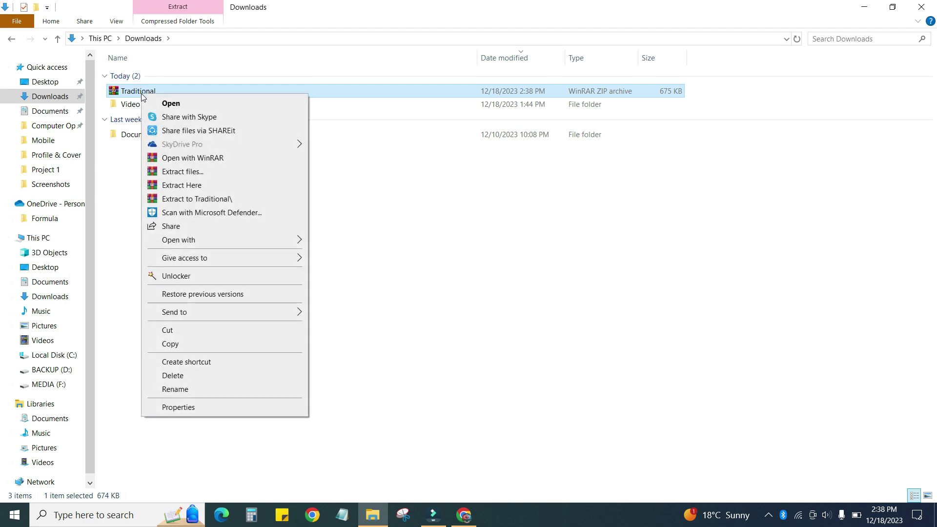
{"action": "left_click", "coordinate": [204, 187]}
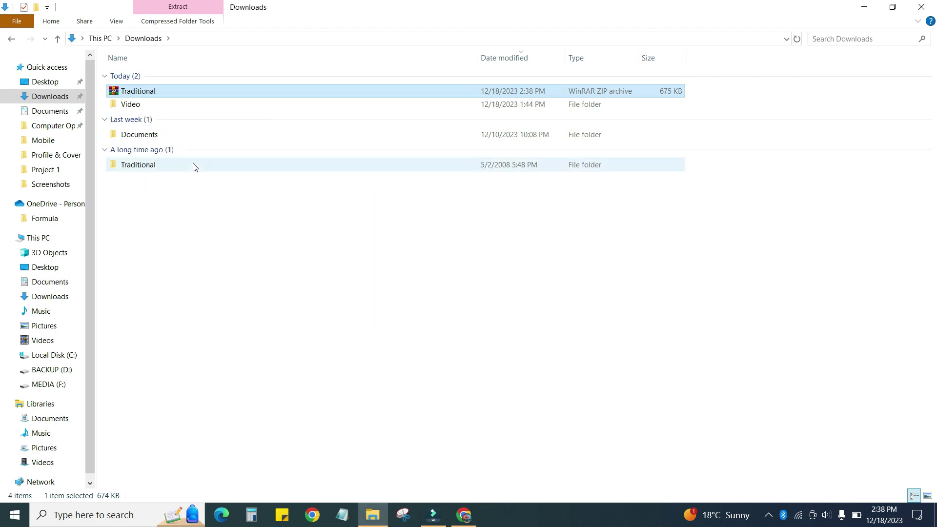
Open the Traditional Nepali Unicode subfolder inside the extracted Traditional folder.
{"action": "mouse_move", "coordinate": [152, 170]}
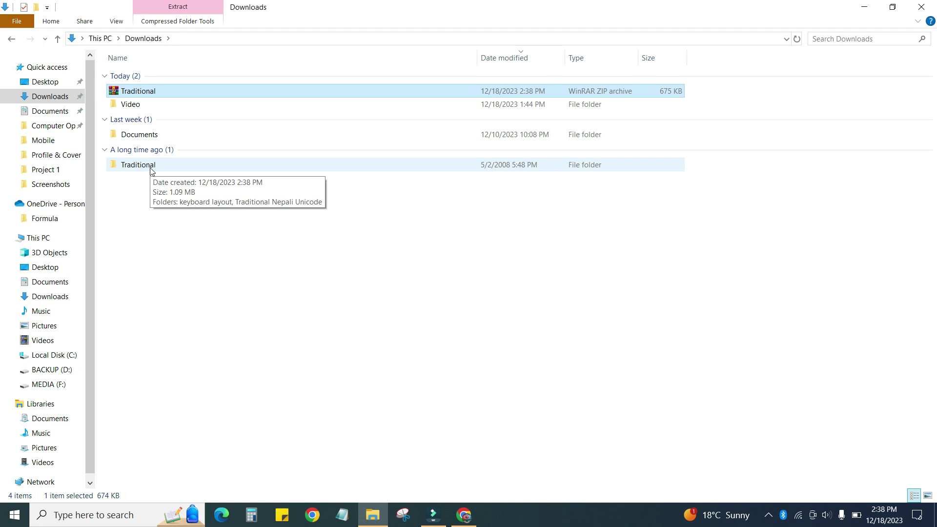
{"action": "double_click", "coordinate": [151, 168]}
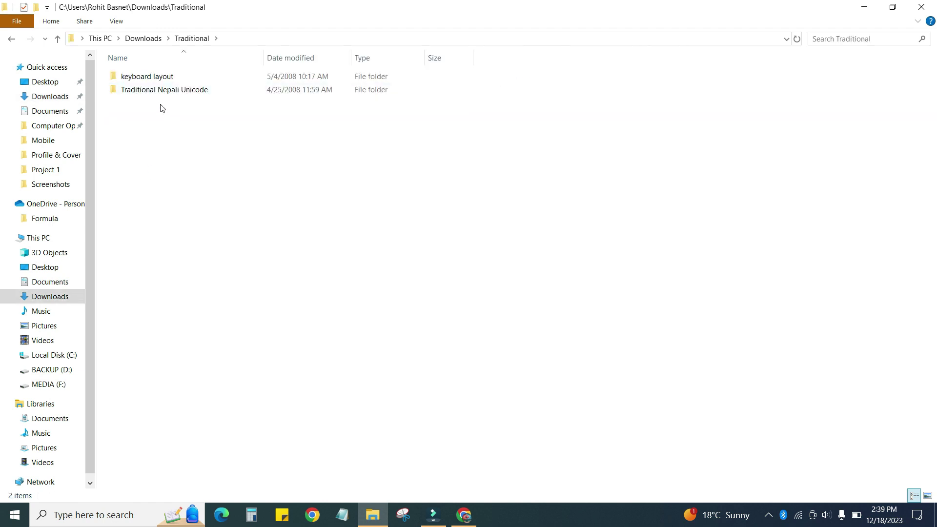
{"action": "double_click", "coordinate": [153, 92]}
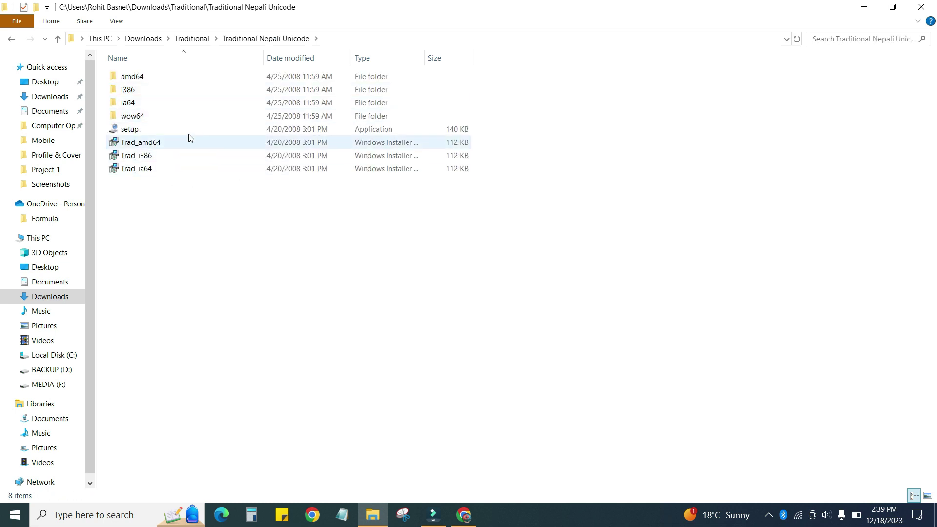
Run the setup application to install the Nepali Unicode Traditional Layout, and close the installer.
{"action": "left_click", "coordinate": [157, 130]}
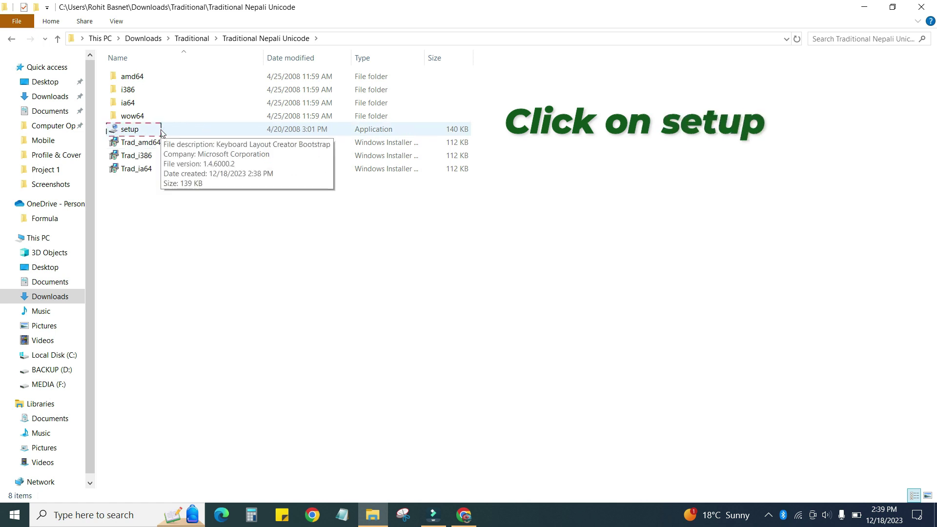
{"action": "double_click", "coordinate": [161, 132]}
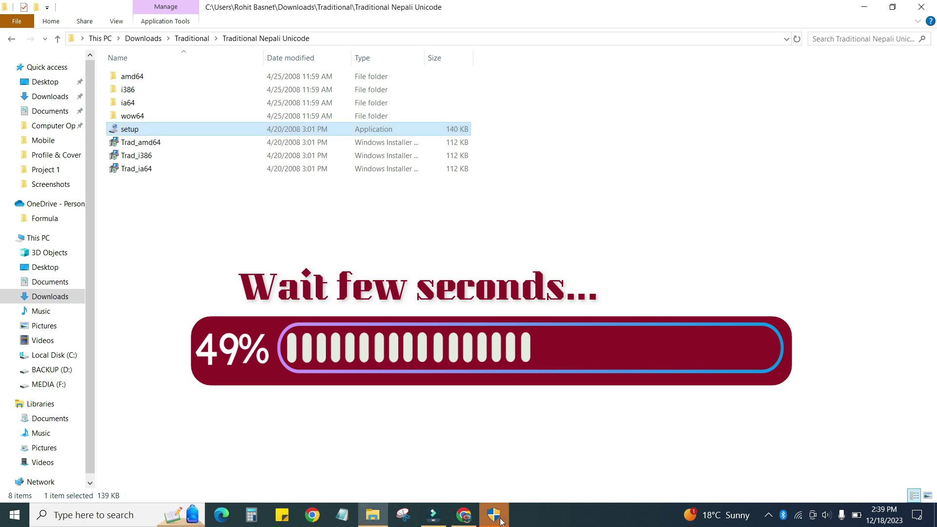
{"action": "mouse_move", "coordinate": [501, 522]}
{"action": "left_click", "coordinate": [515, 473]}
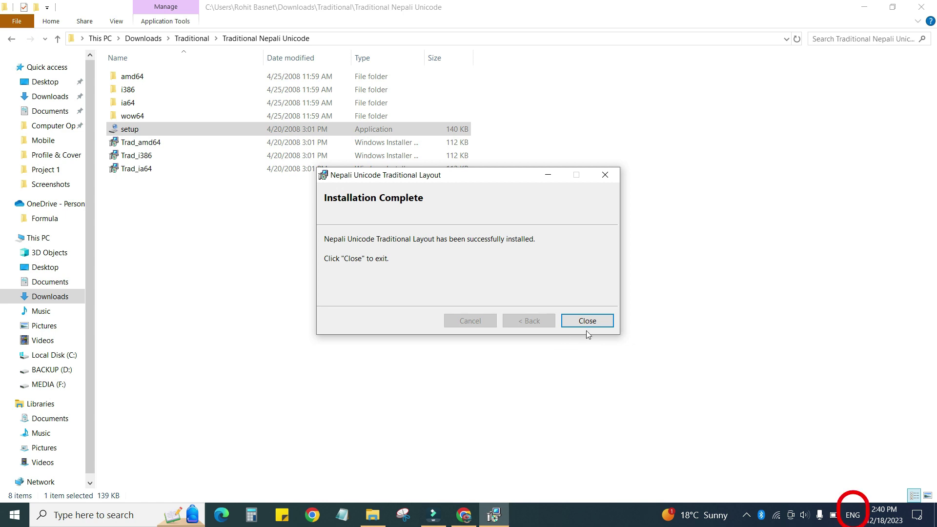
{"action": "left_click", "coordinate": [586, 323]}
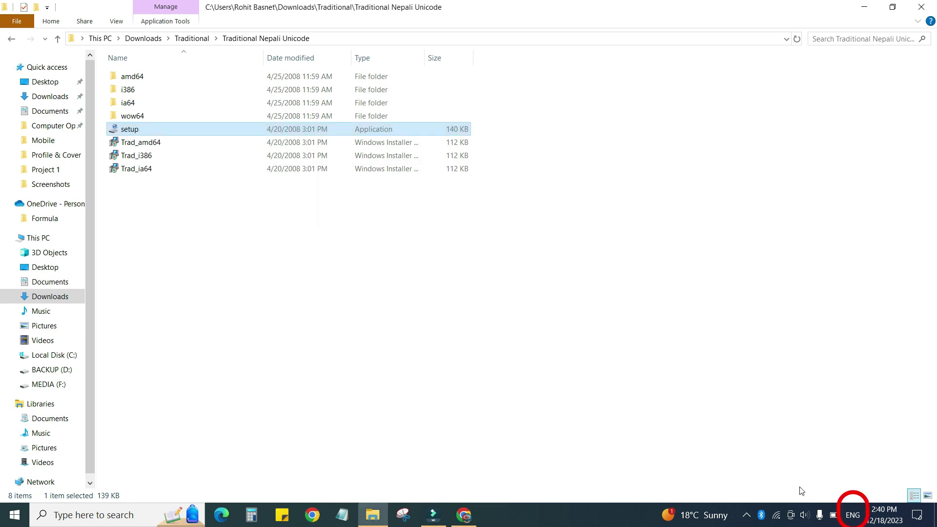
Switch the input language to Nepali (Nepal), back to English (United States), and again to the Nepali Unicode Traditional layout.
{"action": "left_click", "coordinate": [853, 515]}
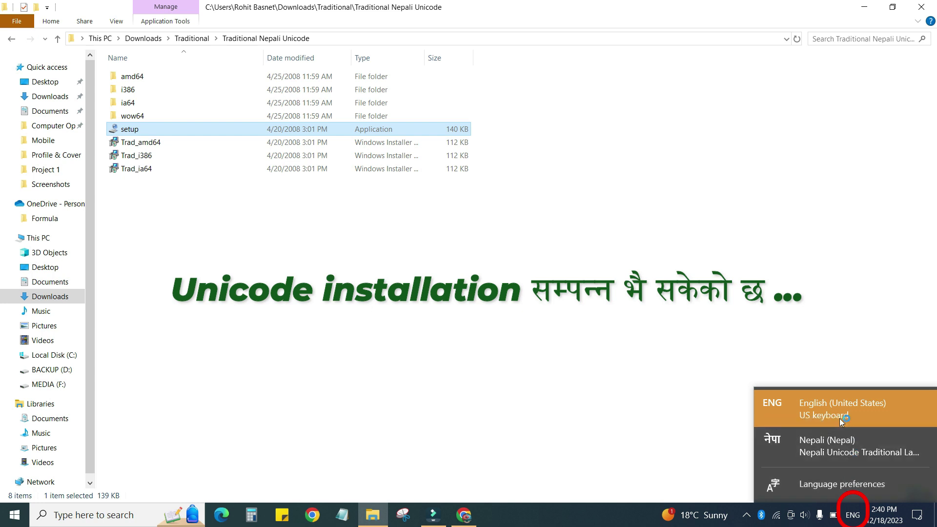
{"action": "left_click", "coordinate": [840, 454]}
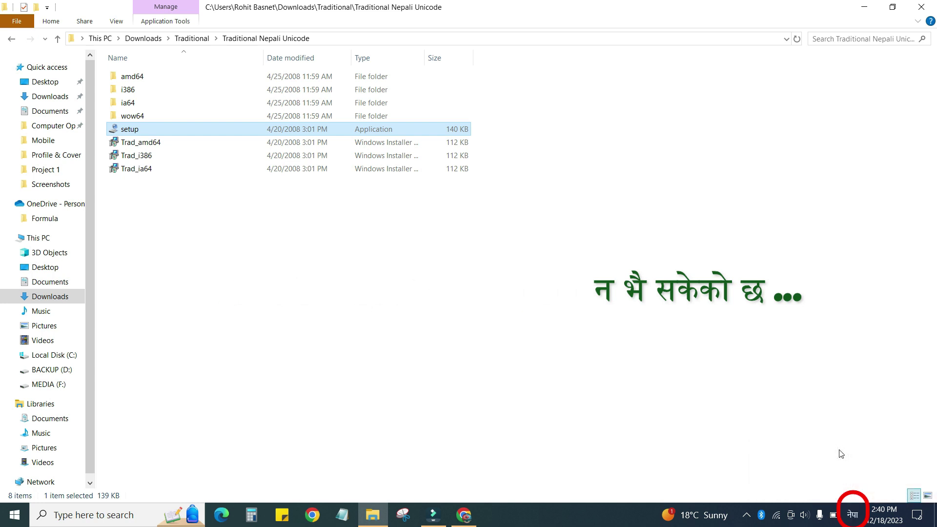
{"action": "left_click", "coordinate": [855, 514]}
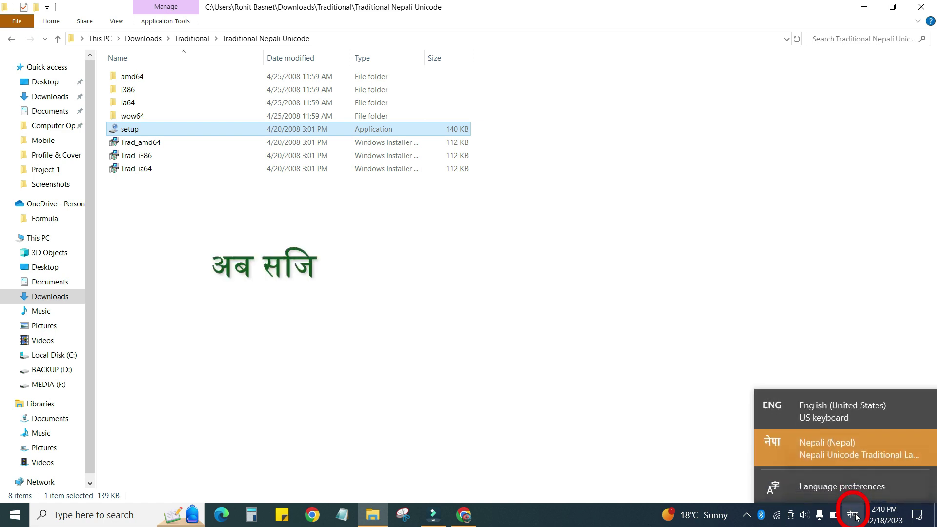
{"action": "left_click", "coordinate": [822, 409]}
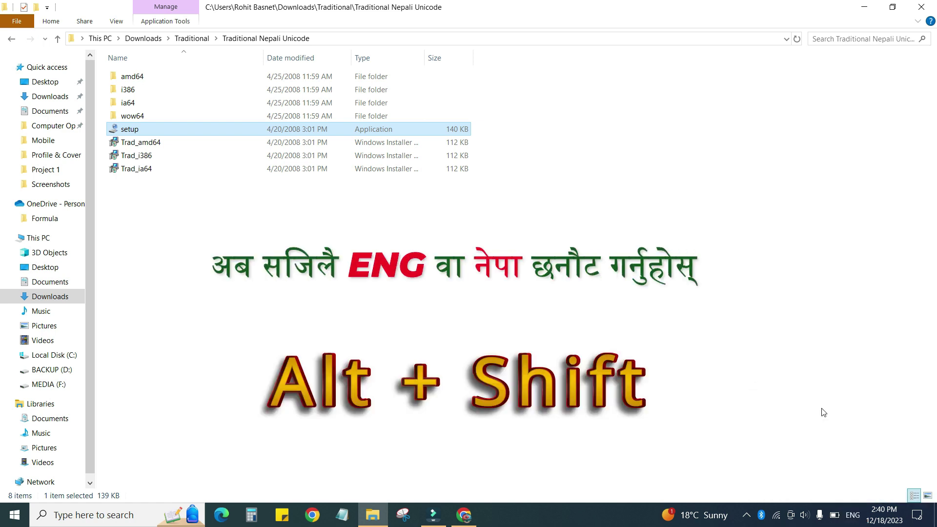
{"action": "left_click", "coordinate": [854, 513]}
{"action": "left_click", "coordinate": [832, 456]}
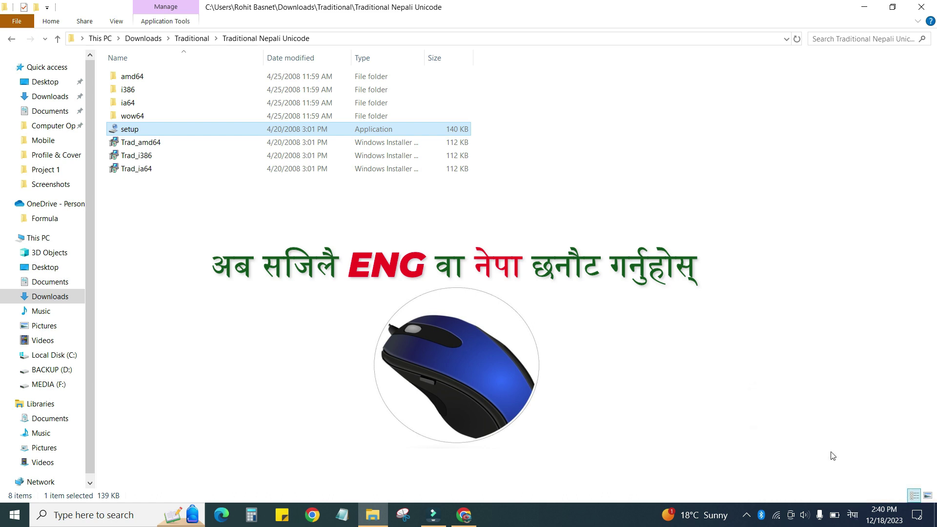